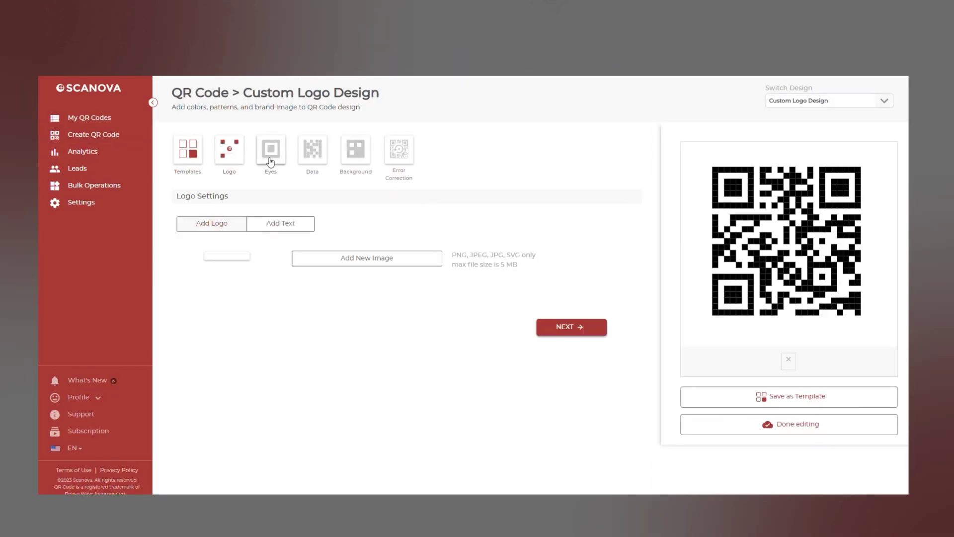
- Load a QR code into Custom Logo Design to see its data colour and pattern choices
click(312, 149)
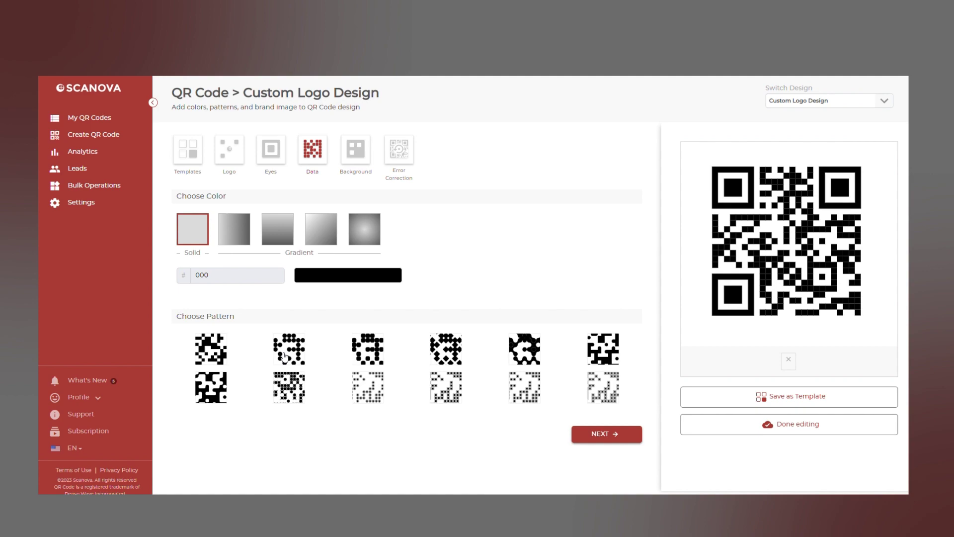